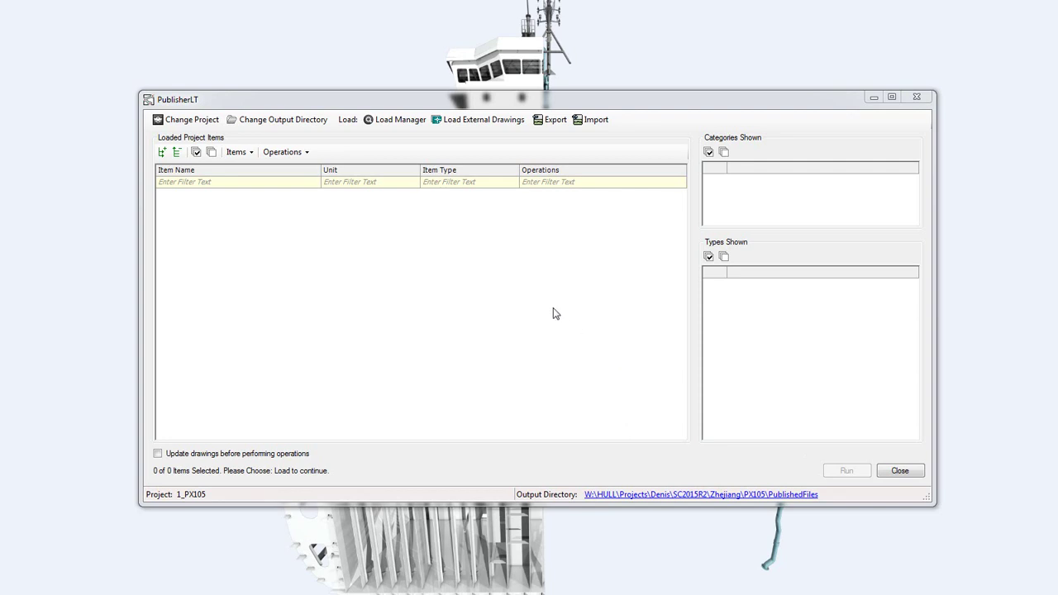
Open the Load Manager and choose to load specific drawings.
{"action": "left_click", "coordinate": [400, 121]}
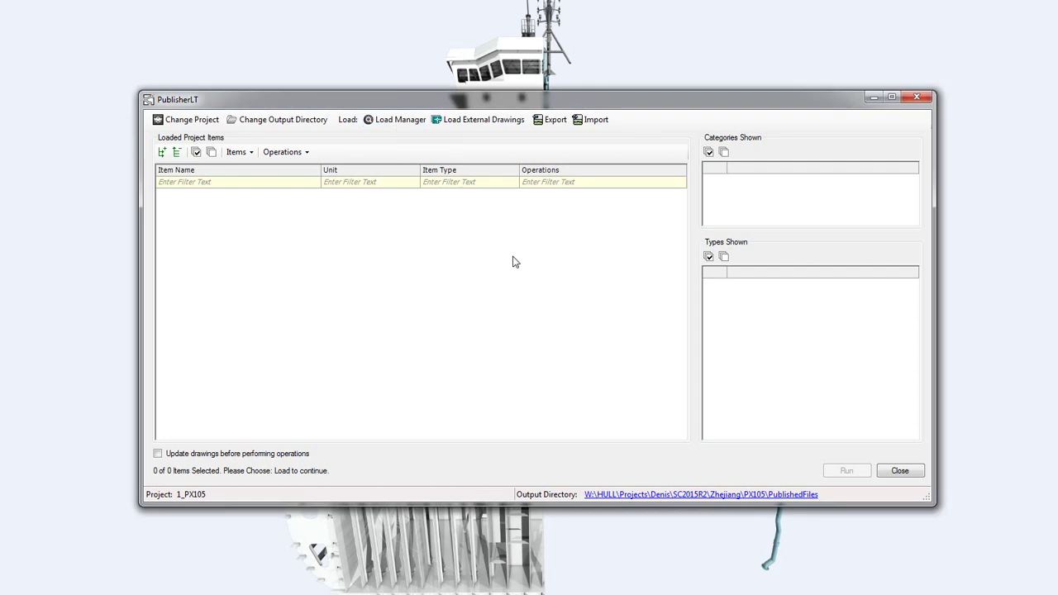
{"action": "left_click", "coordinate": [404, 122]}
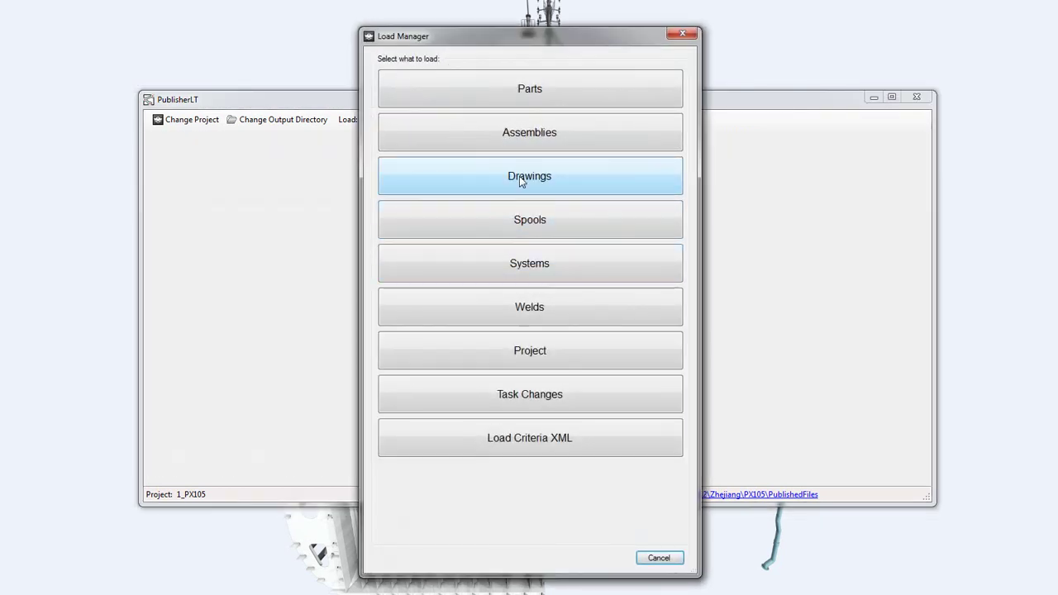
{"action": "left_click", "coordinate": [521, 182]}
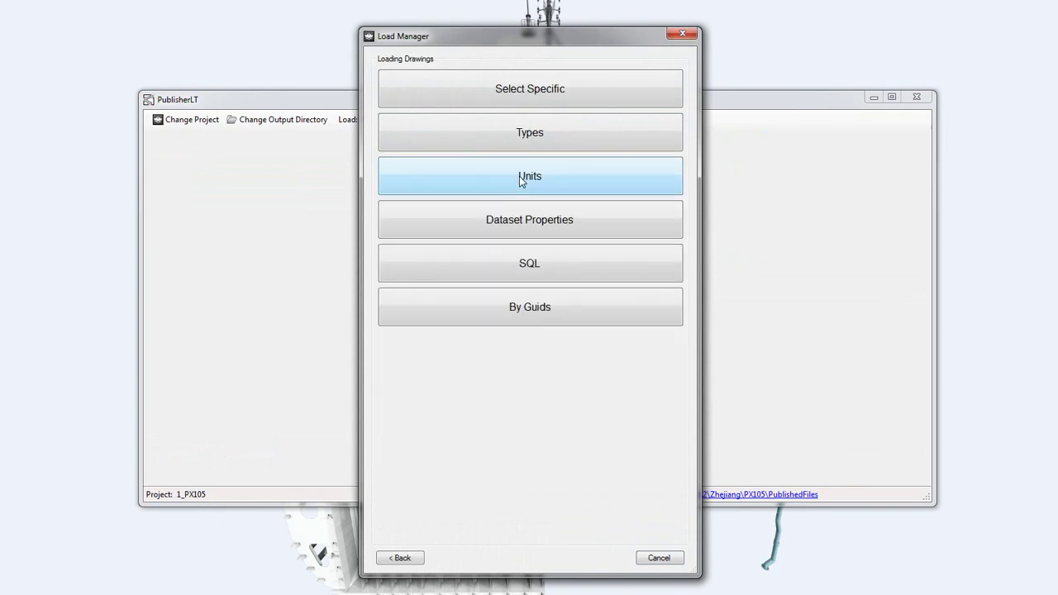
{"action": "left_click", "coordinate": [538, 91]}
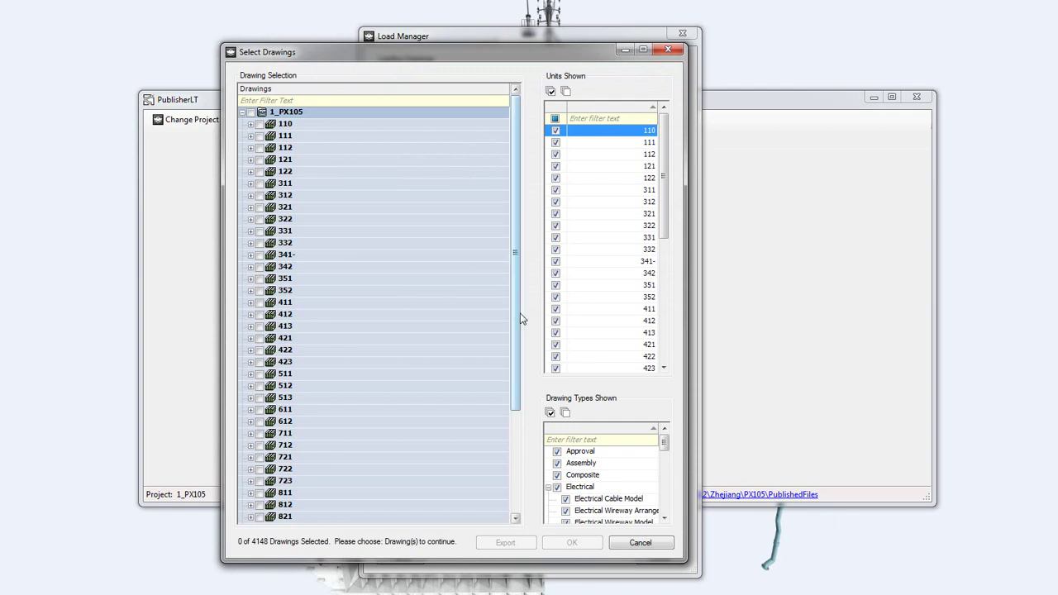
Enlarge the drawing types list, deselect all drawing types and filter them by "model".
{"action": "mouse_move", "coordinate": [578, 384]}
{"action": "left_mouse_down"}
{"action": "mouse_move", "coordinate": [585, 210]}
{"action": "mouse_move", "coordinate": [587, 219]}
{"action": "left_mouse_up"}
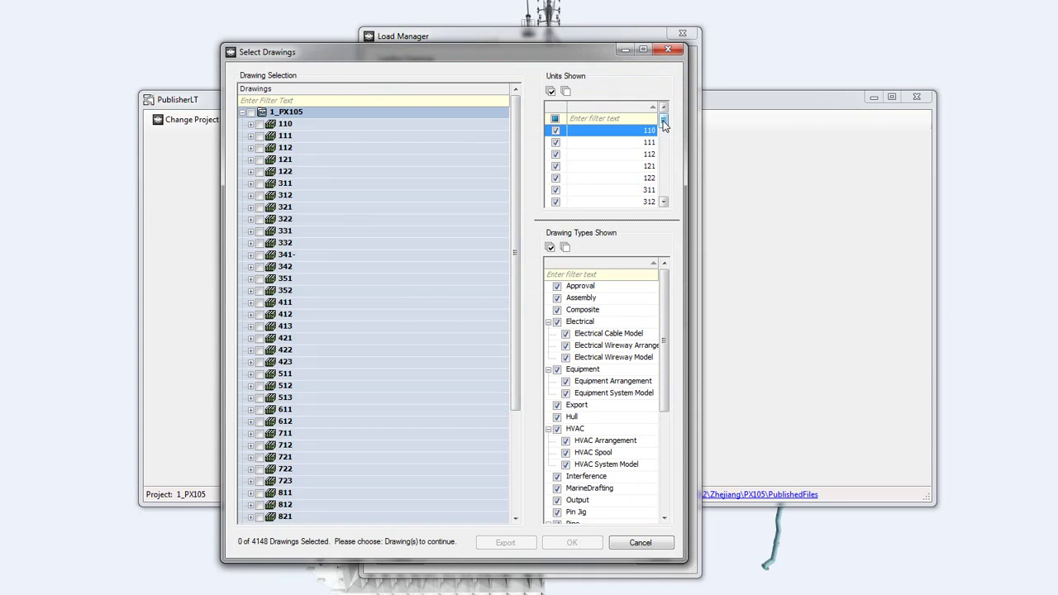
{"action": "left_click_drag", "start_coordinate": [663, 126], "coordinate": [665, 141]}
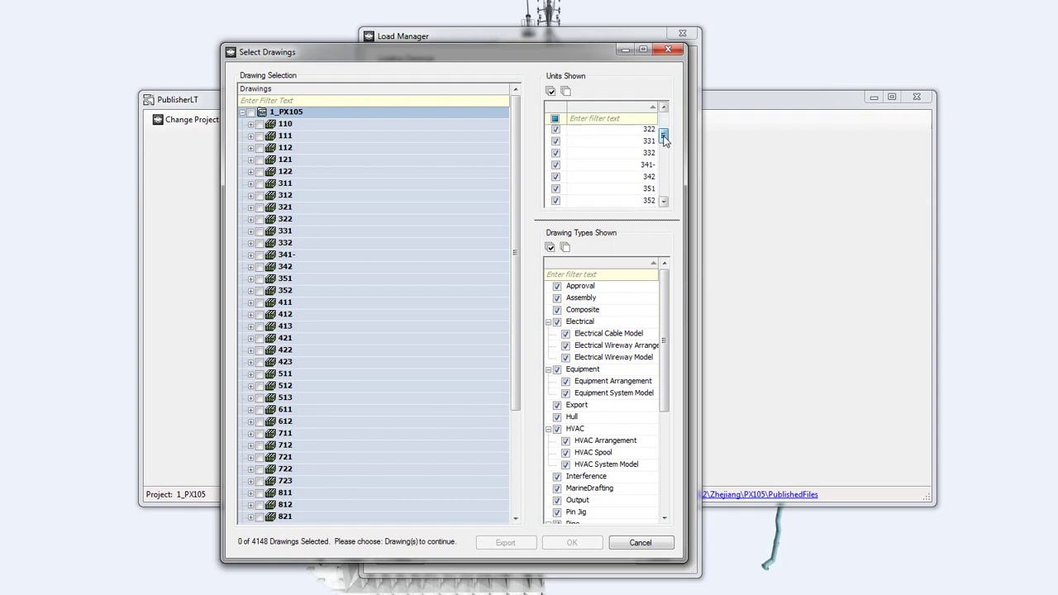
{"action": "left_click", "coordinate": [566, 248]}
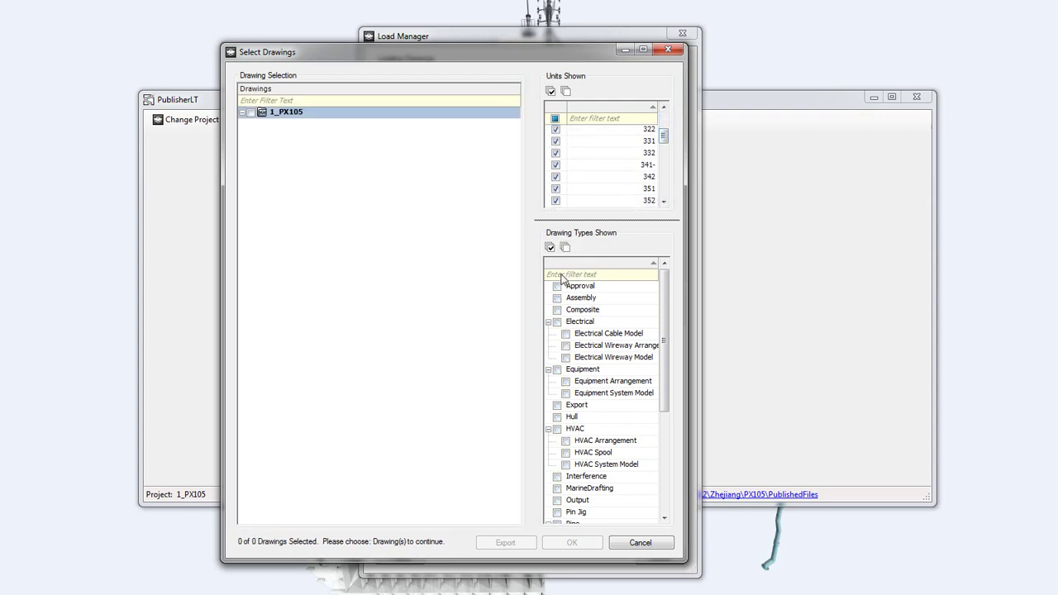
{"action": "left_click", "coordinate": [562, 274]}
{"action": "type", "text": "model"}
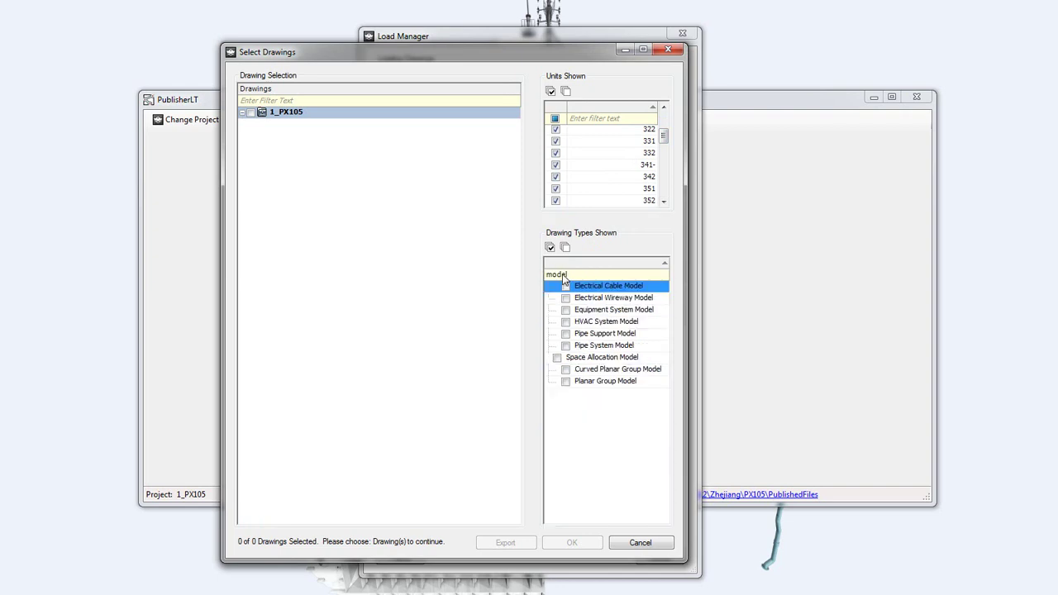
Include every filtered model type, from Electrical Cable Model to Planar Group Model, in the drawing types shown.
{"action": "left_click", "coordinate": [566, 285]}
{"action": "left_click", "coordinate": [566, 298]}
{"action": "left_click", "coordinate": [565, 309]}
{"action": "left_click", "coordinate": [565, 320]}
{"action": "left_click", "coordinate": [565, 333]}
{"action": "left_click", "coordinate": [566, 345]}
{"action": "left_click", "coordinate": [557, 357]}
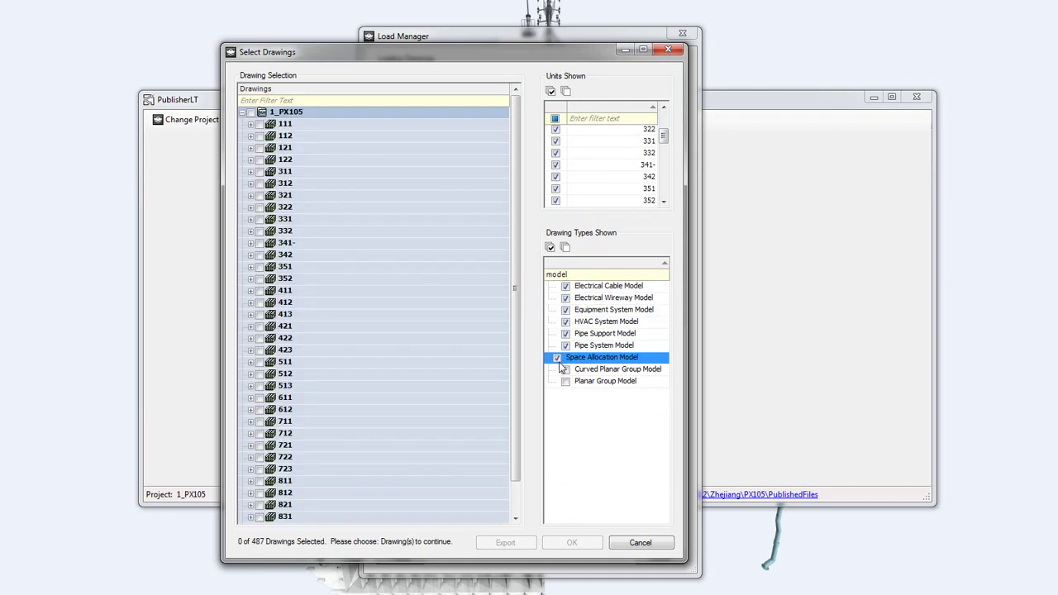
{"action": "left_click", "coordinate": [566, 369]}
{"action": "left_click", "coordinate": [566, 381]}
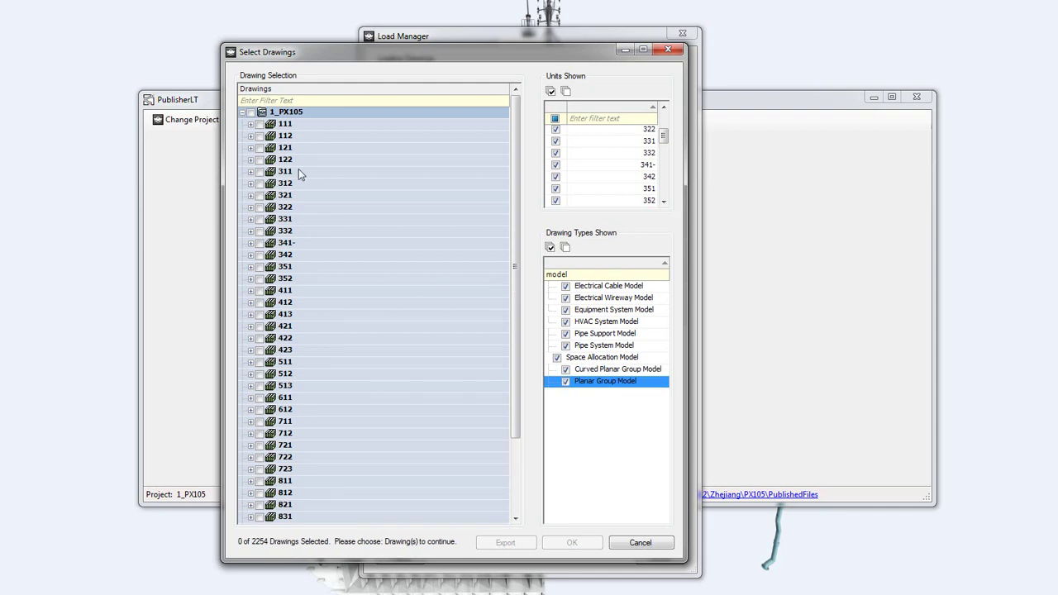
Select all listed drawings of project 1_PX105 and load them.
{"action": "left_click", "coordinate": [251, 112]}
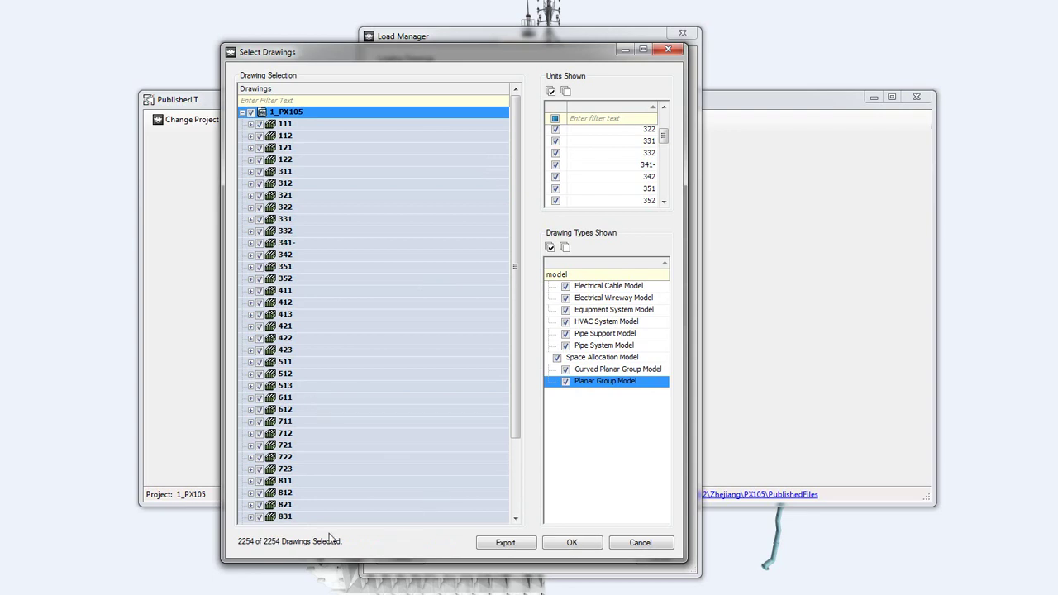
{"action": "left_click", "coordinate": [571, 543]}
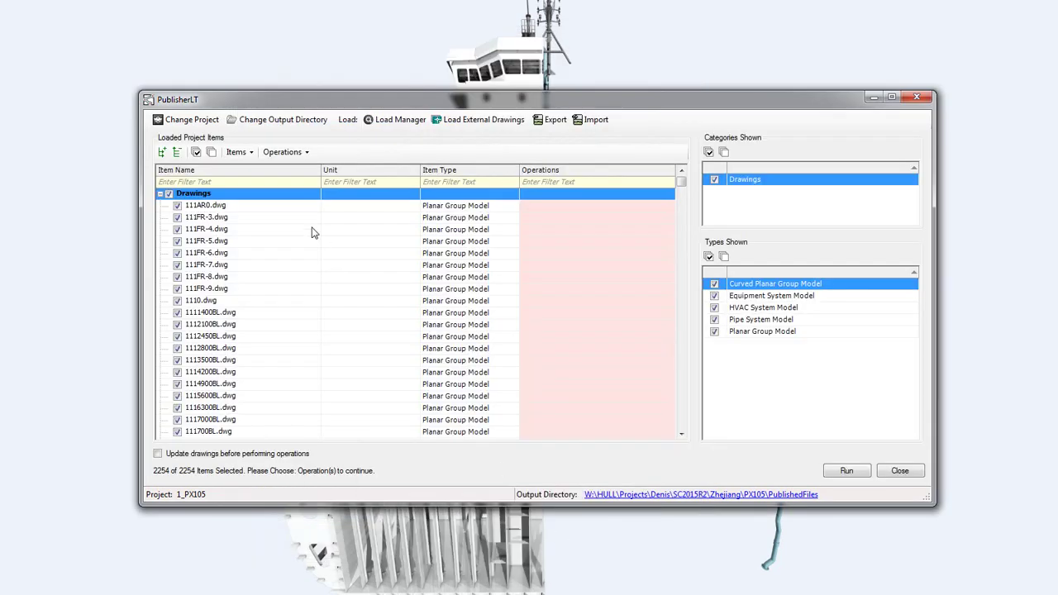
Assign the operation "NWF file from DWGs" to the loaded drawings.
{"action": "left_click", "coordinate": [293, 154]}
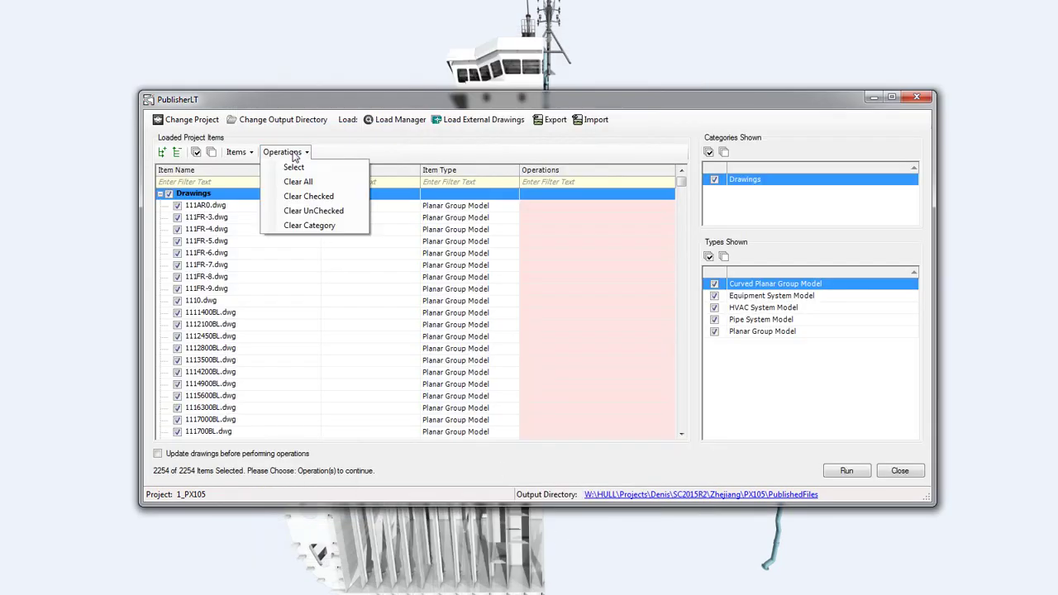
{"action": "left_click", "coordinate": [295, 167]}
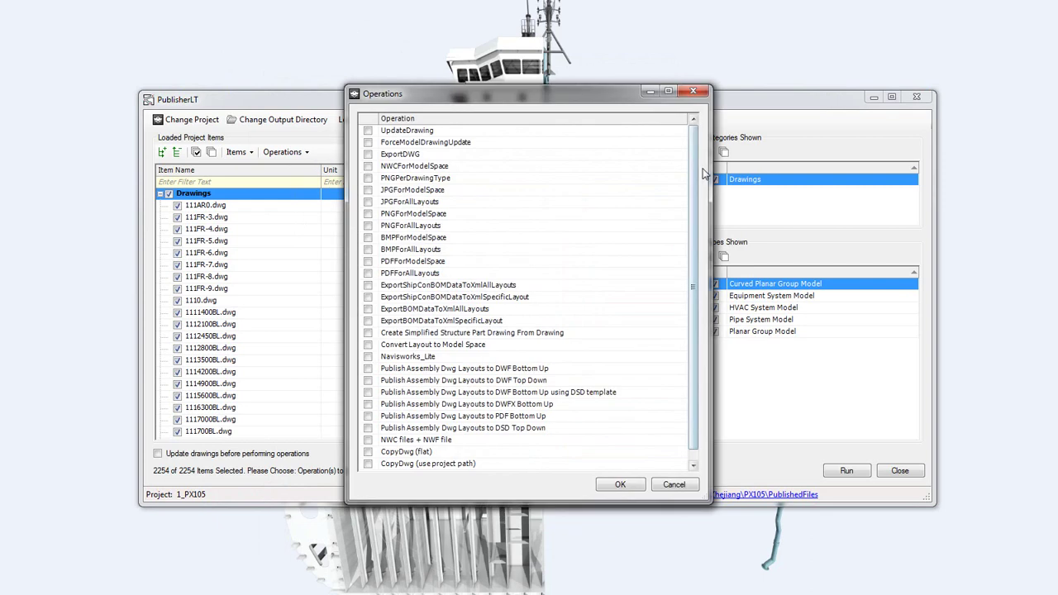
{"action": "scroll", "coordinate": [694, 223], "scroll_direction": "down", "scroll_amount": 1}
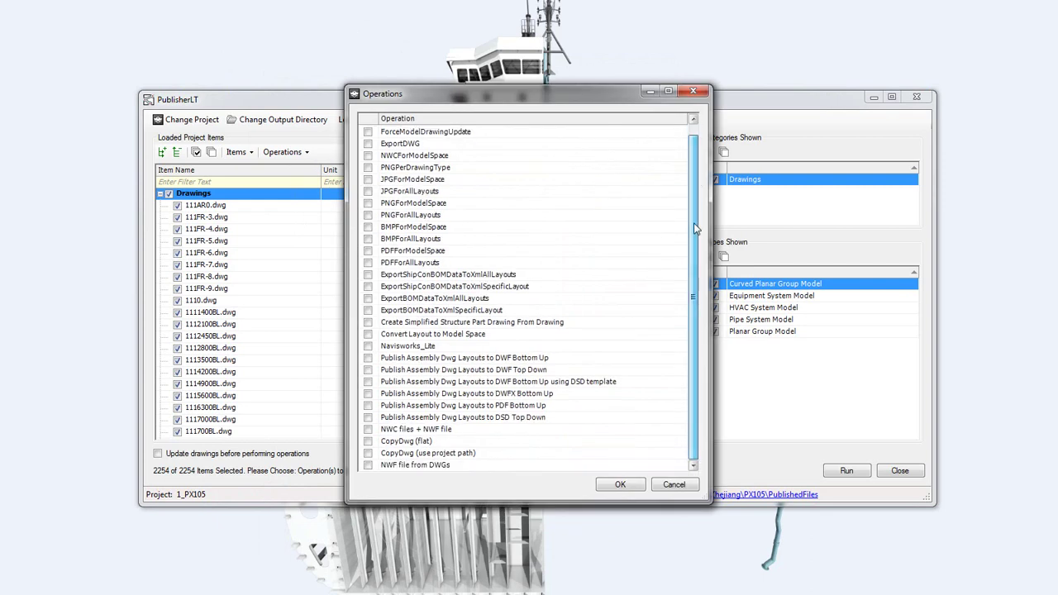
{"action": "left_click", "coordinate": [368, 466]}
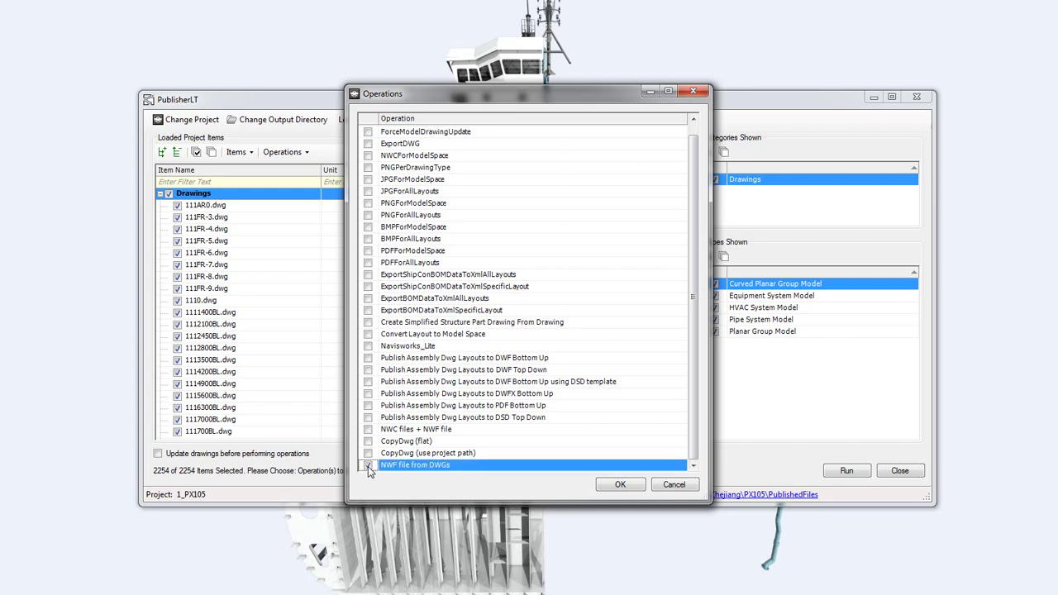
{"action": "left_click", "coordinate": [626, 485]}
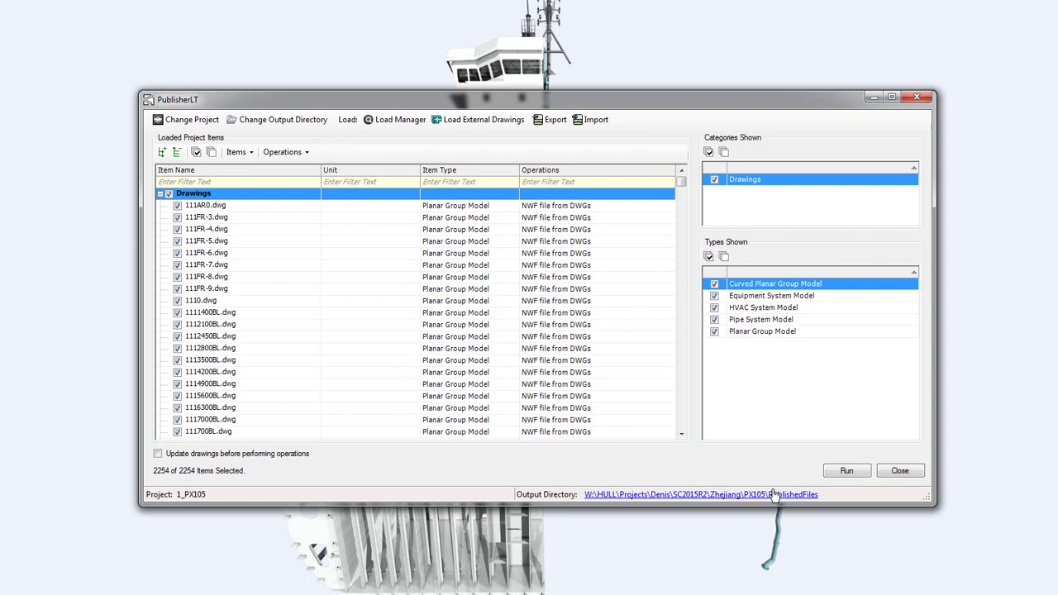
Check the PublishedFiles output directory and run the operation on all loaded drawings.
{"action": "left_click", "coordinate": [704, 495]}
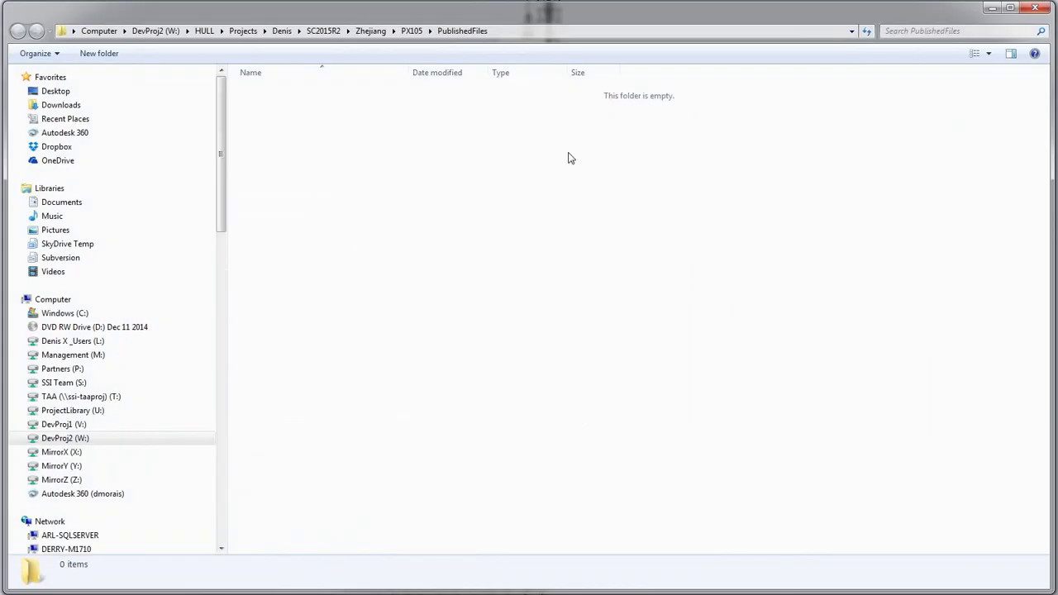
{"action": "left_click", "coordinate": [1037, 8]}
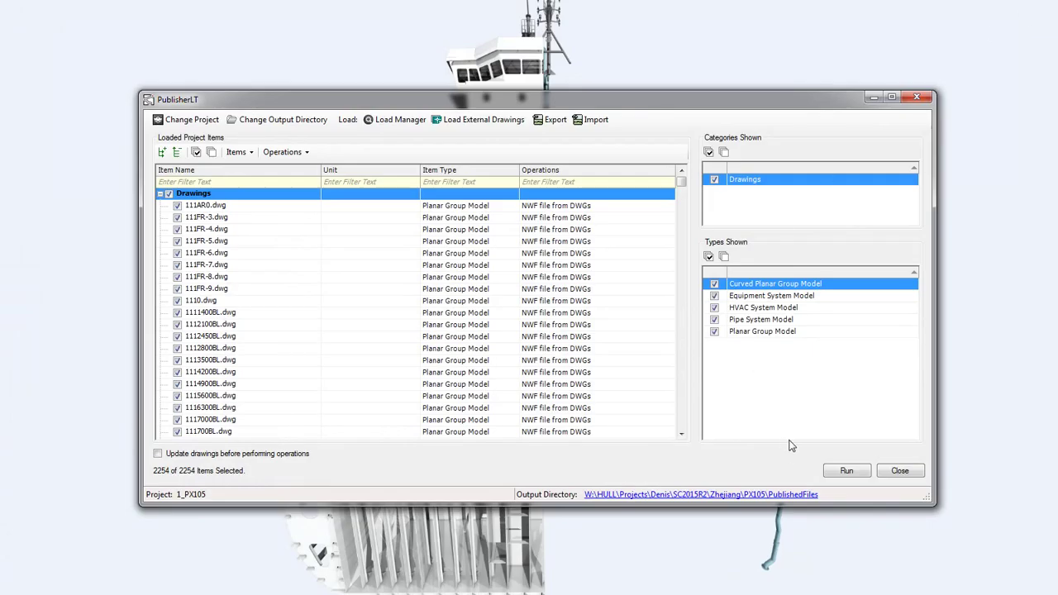
{"action": "left_click", "coordinate": [846, 471]}
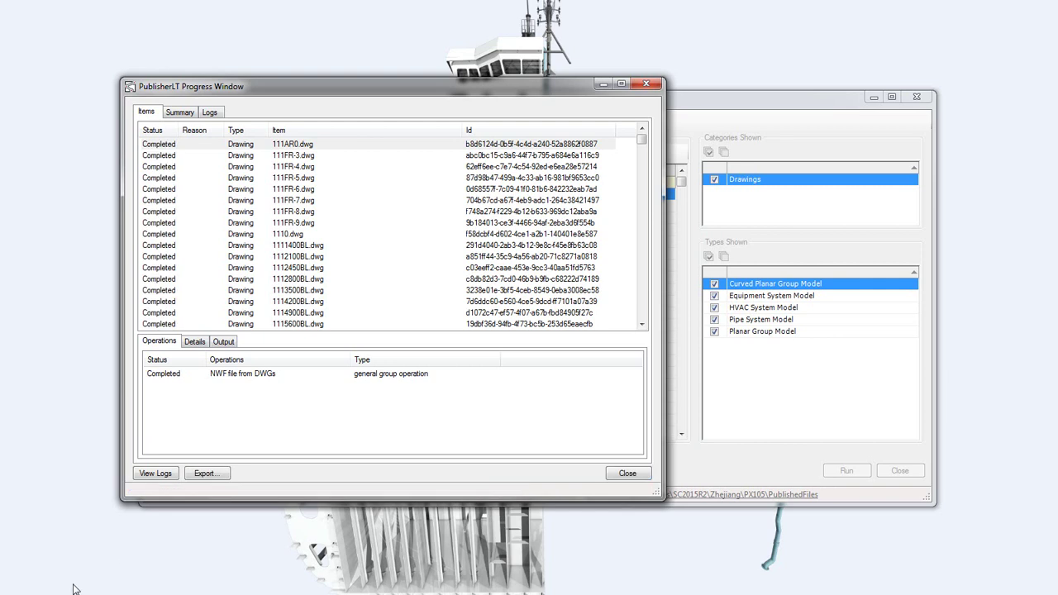
Review the completed run's details and output file in the progress window, and close it.
{"action": "left_click", "coordinate": [199, 347]}
{"action": "left_click", "coordinate": [217, 344]}
{"action": "left_click", "coordinate": [172, 374]}
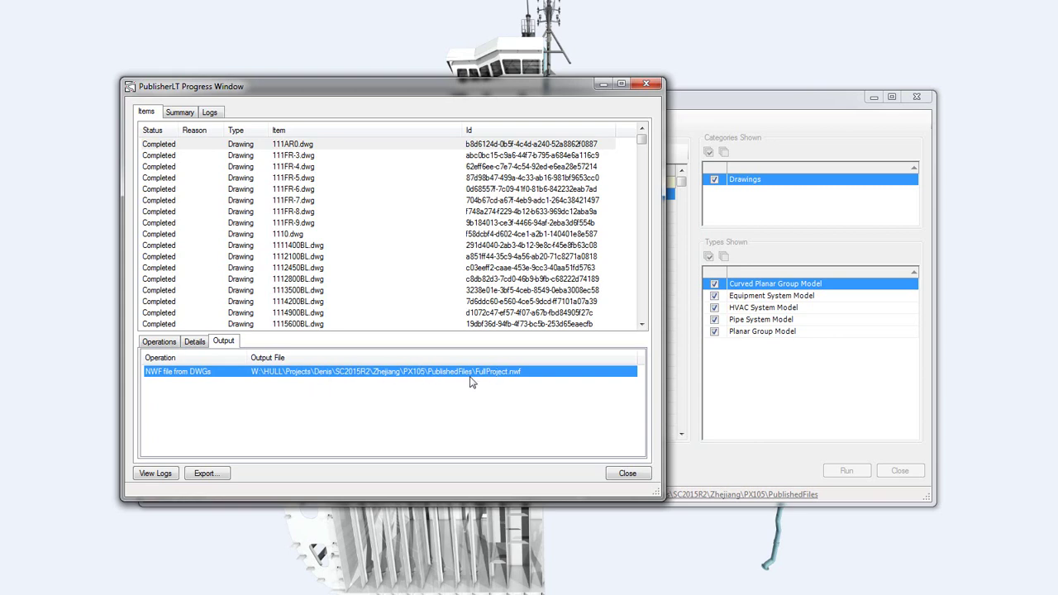
{"action": "left_click", "coordinate": [622, 474]}
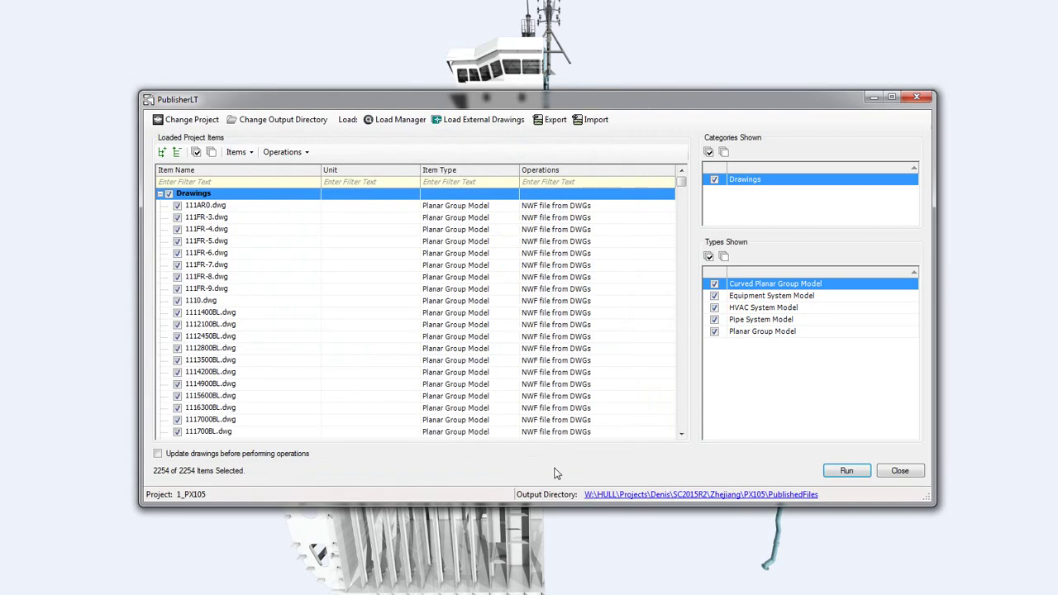
Open the published FullProject.nwf from the output directory in Navisworks.
{"action": "left_click", "coordinate": [649, 499]}
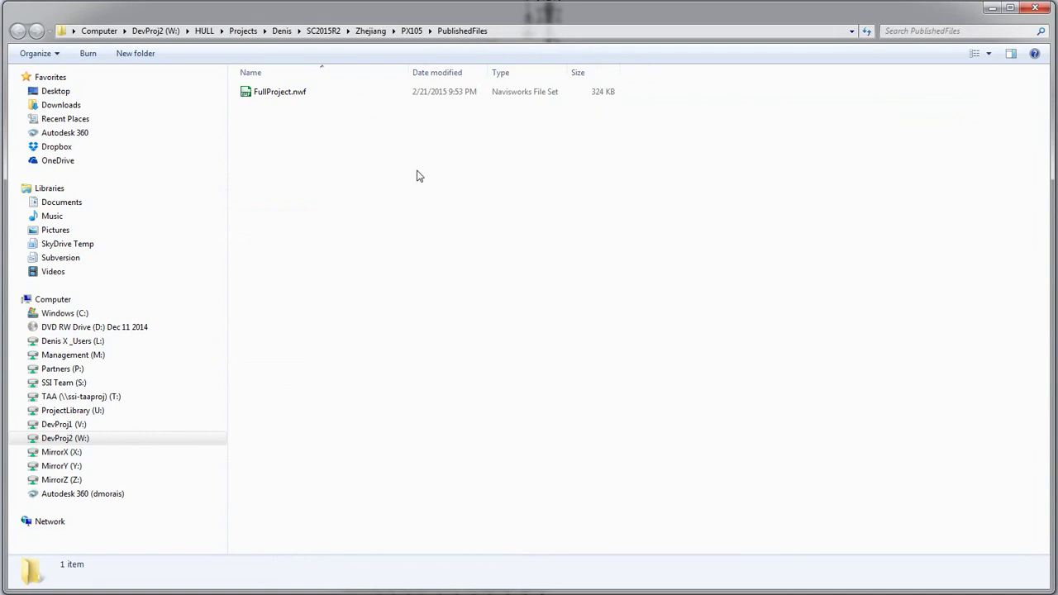
{"action": "left_click", "coordinate": [273, 95]}
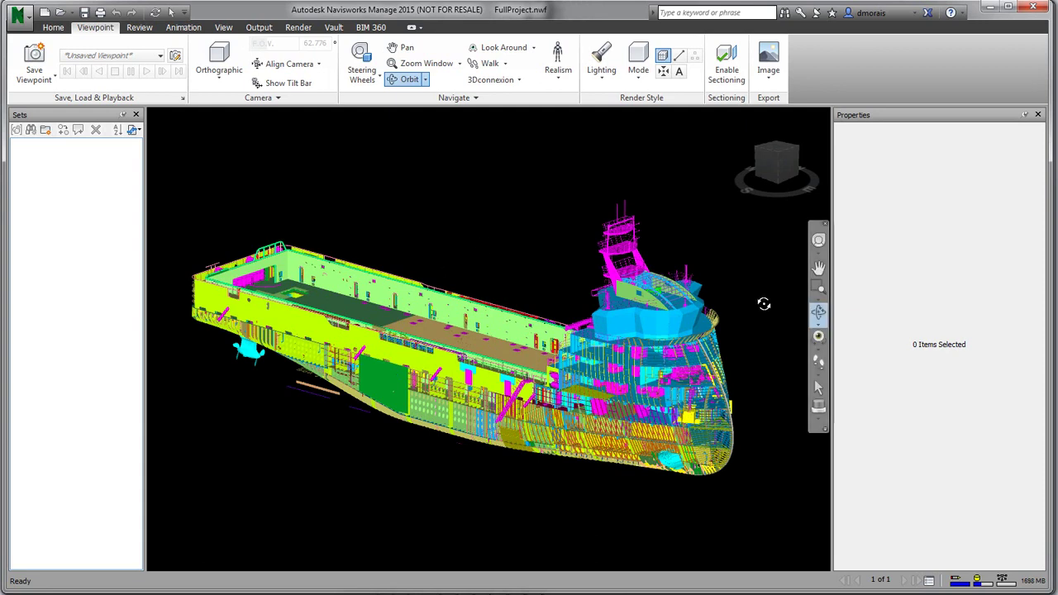
Enable sectioning on the ship model to cut it open lengthwise.
{"action": "left_click_drag", "start_coordinate": [653, 384], "coordinate": [628, 386]}
{"action": "middle_click_drag", "start_coordinate": [716, 339], "coordinate": [461, 333]}
{"action": "scroll", "coordinate": [460, 332], "scroll_direction": "up", "scroll_amount": 2}
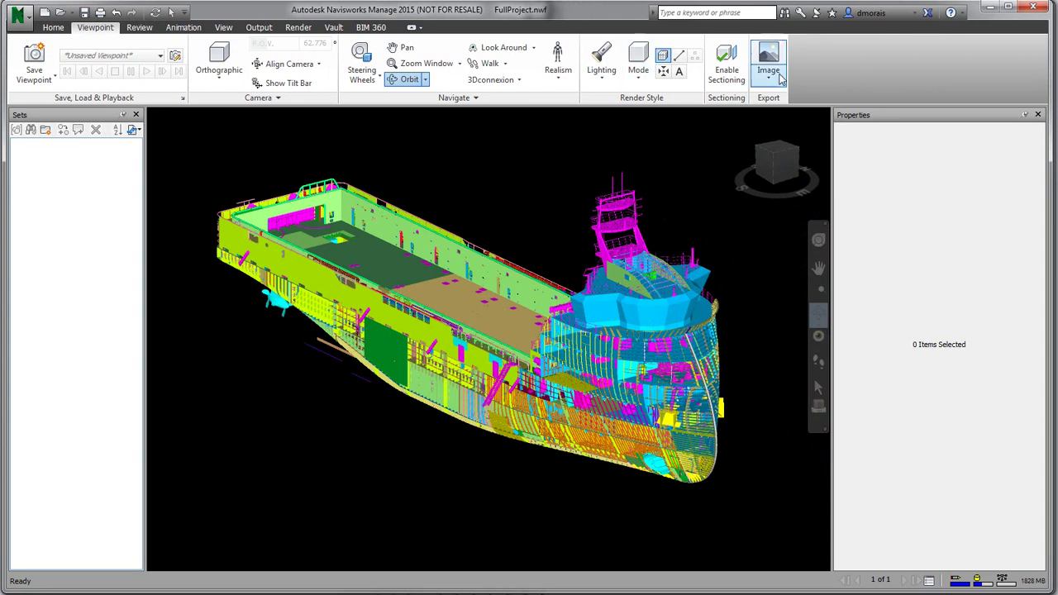
{"action": "left_click", "coordinate": [726, 64]}
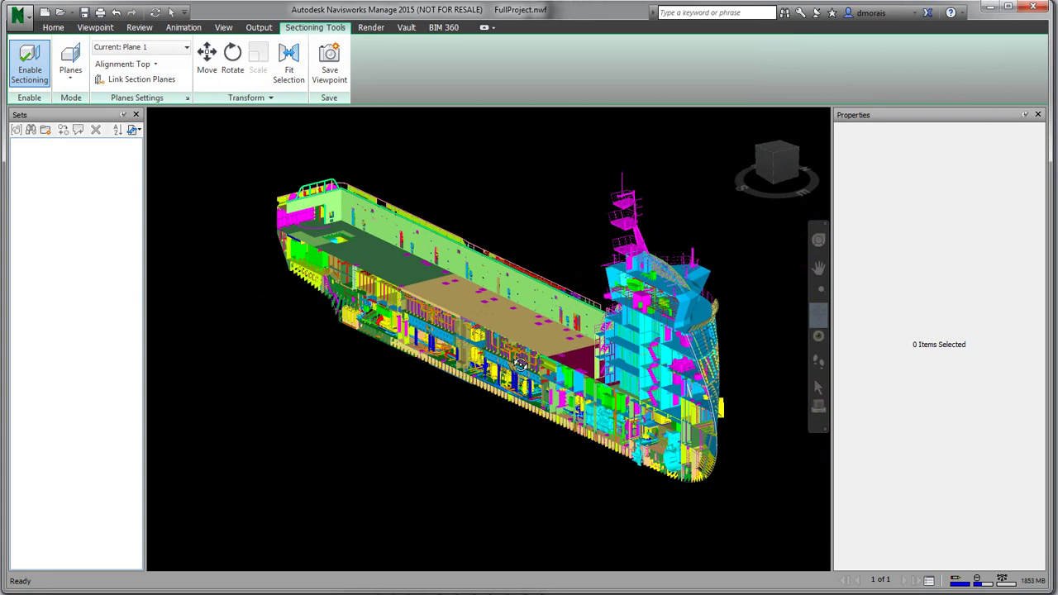
Select the deck plate belonging to 332WL8010.dwg in the sectioned ship and use SwitchBack to open its drawing in AutoCAD.
{"action": "left_click", "coordinate": [58, 29]}
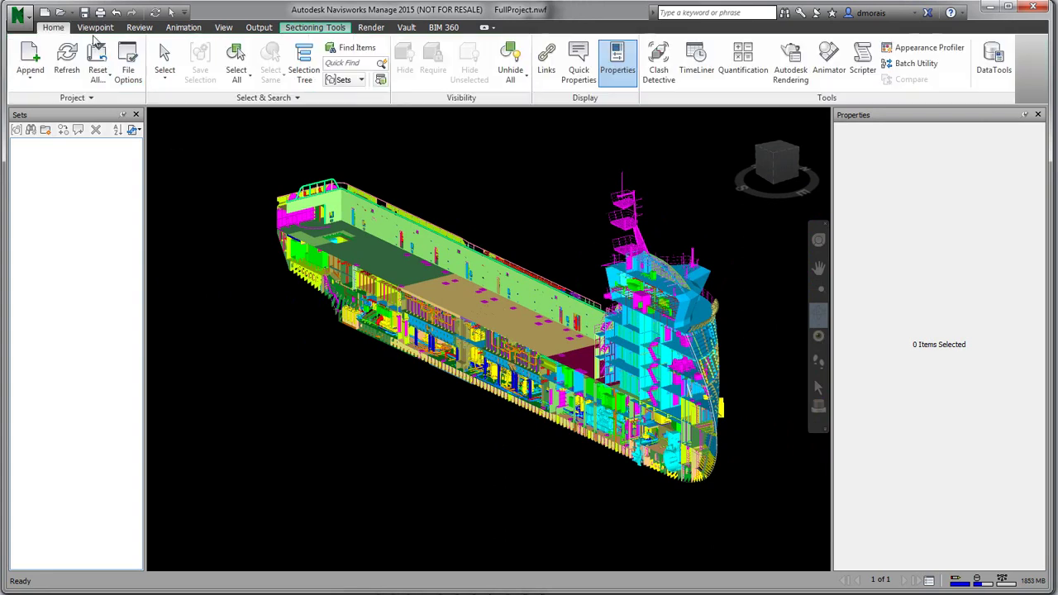
{"action": "left_click", "coordinate": [165, 59]}
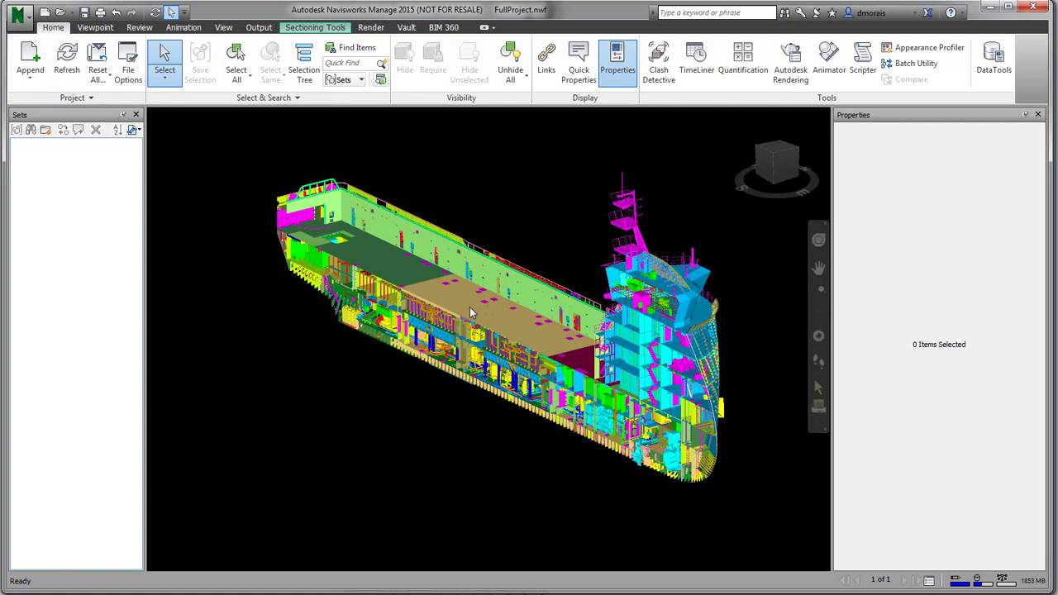
{"action": "left_click", "coordinate": [91, 28]}
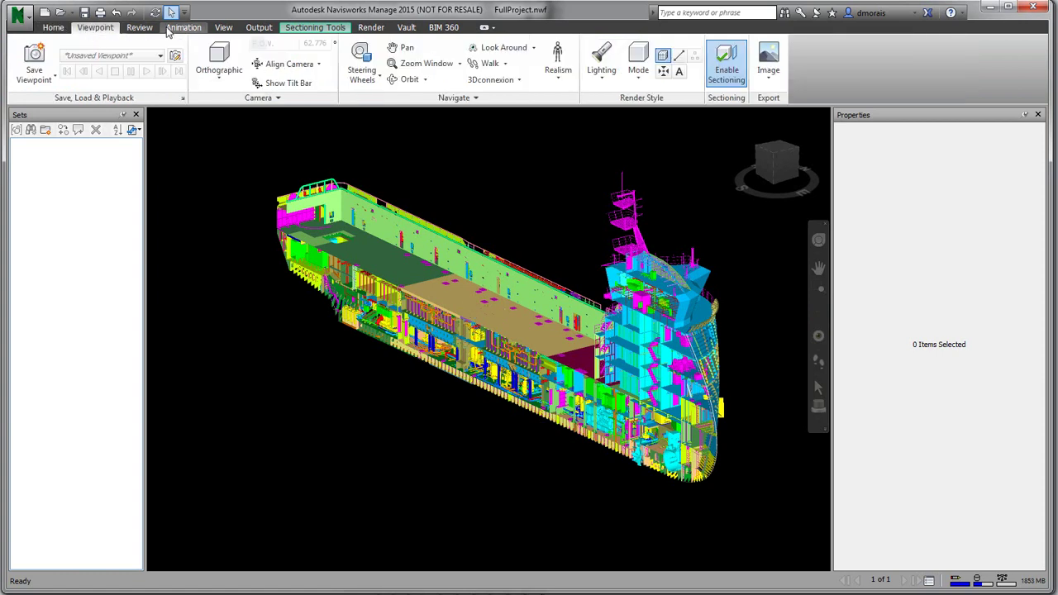
{"action": "left_click", "coordinate": [53, 28]}
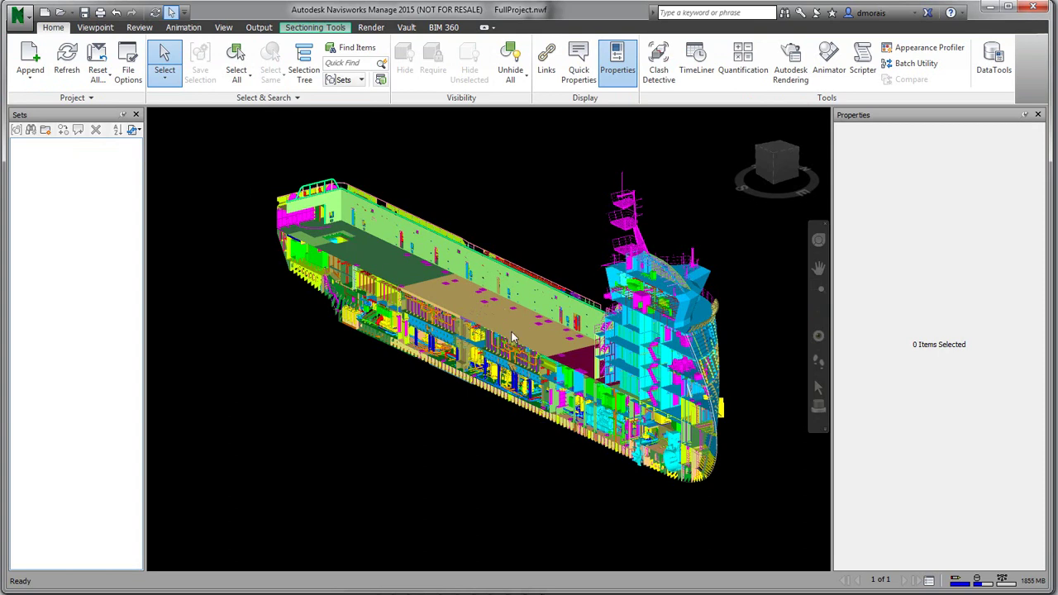
{"action": "left_click", "coordinate": [506, 364]}
{"action": "scroll", "coordinate": [506, 364], "scroll_direction": "up", "scroll_amount": 6}
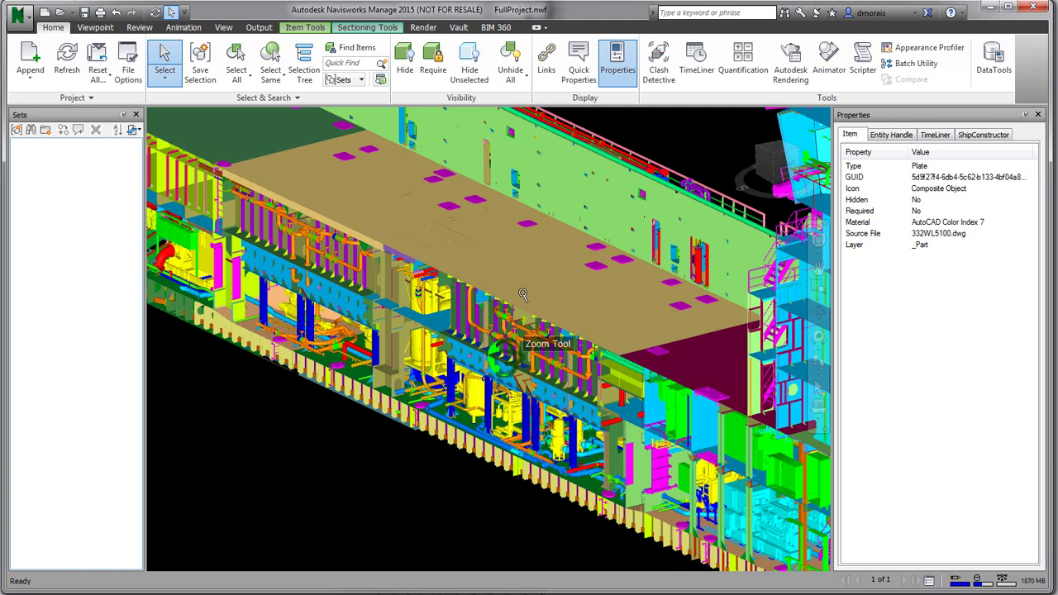
{"action": "left_click", "coordinate": [529, 304]}
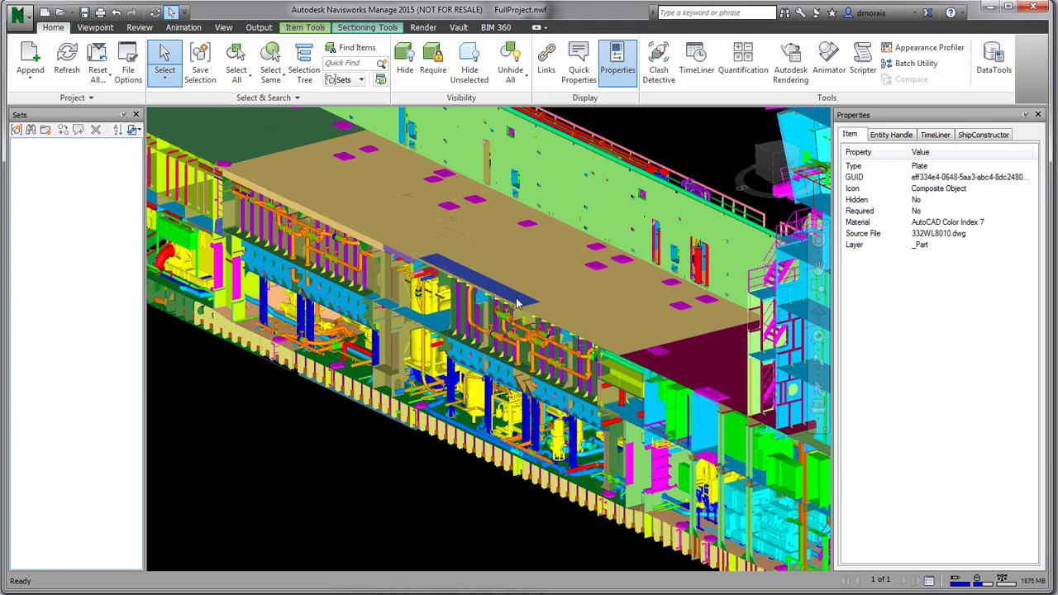
{"action": "right_click", "coordinate": [518, 304]}
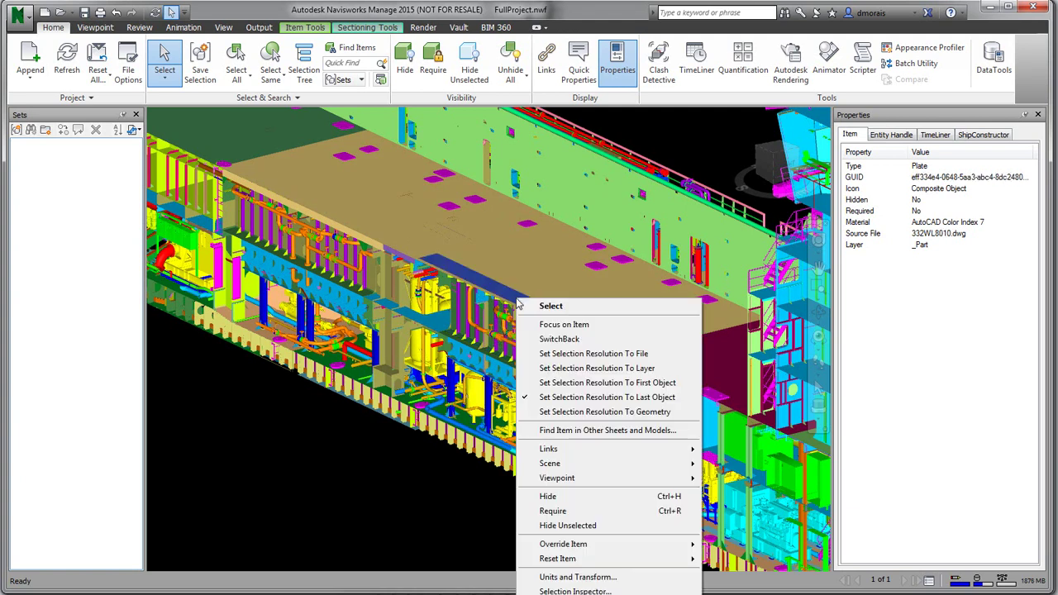
{"action": "left_click", "coordinate": [571, 339]}
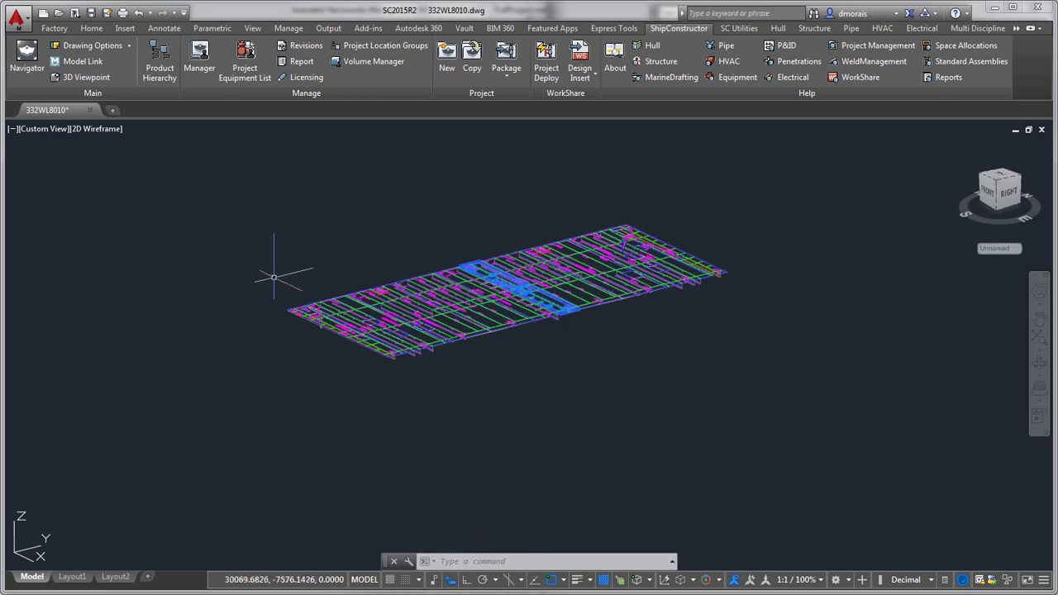
Display the 332WL8010 deck drawing in the Realistic visual style and view the whole deck.
{"action": "left_click", "coordinate": [86, 129]}
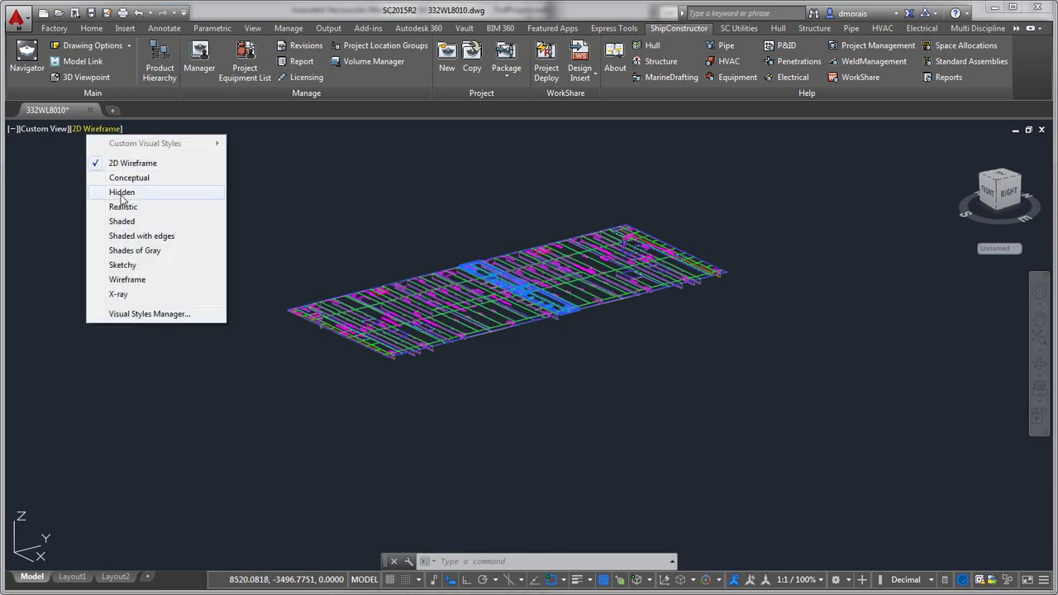
{"action": "left_click", "coordinate": [124, 210]}
{"action": "scroll", "coordinate": [746, 442], "scroll_direction": "up", "scroll_amount": 3}
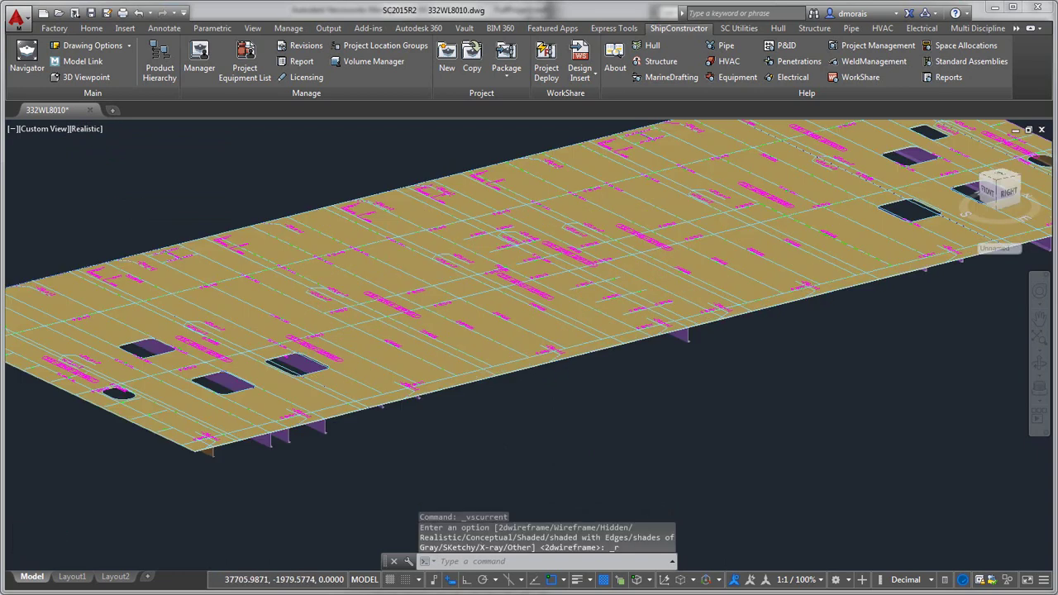
{"action": "scroll", "coordinate": [633, 371], "scroll_direction": "down", "scroll_amount": 1}
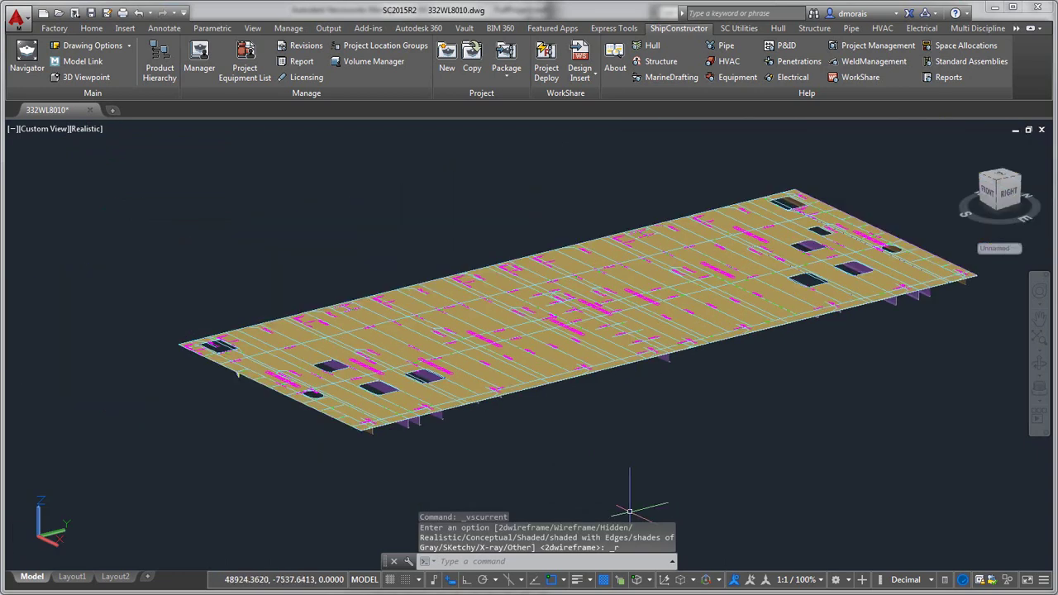
Switch to Navisworks, select the vertical straight pipe beside the yellow tank below deck, and use SwitchBack to open its source drawing in AutoCAD.
{"action": "left_click", "coordinate": [727, 583]}
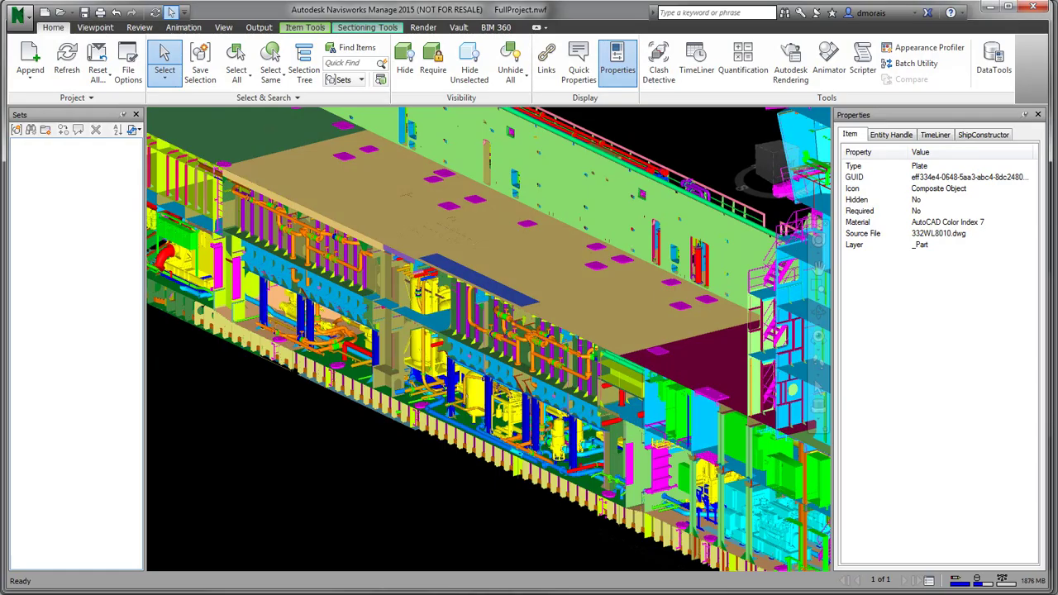
{"action": "left_click", "coordinate": [421, 464]}
{"action": "scroll", "coordinate": [444, 403], "scroll_direction": "up", "scroll_amount": 2}
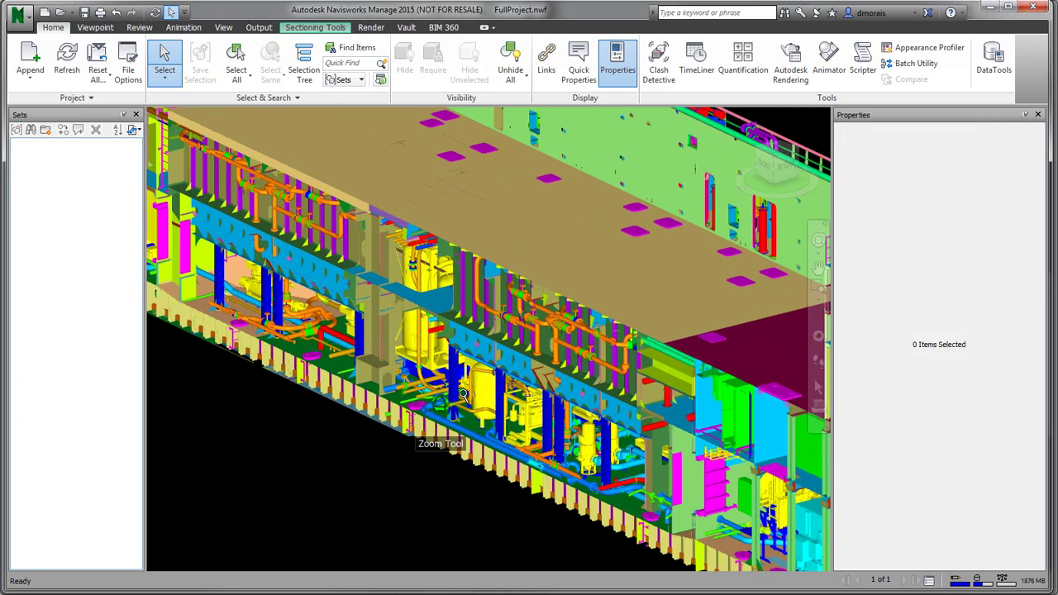
{"action": "scroll", "coordinate": [445, 403], "scroll_direction": "up", "scroll_amount": 3}
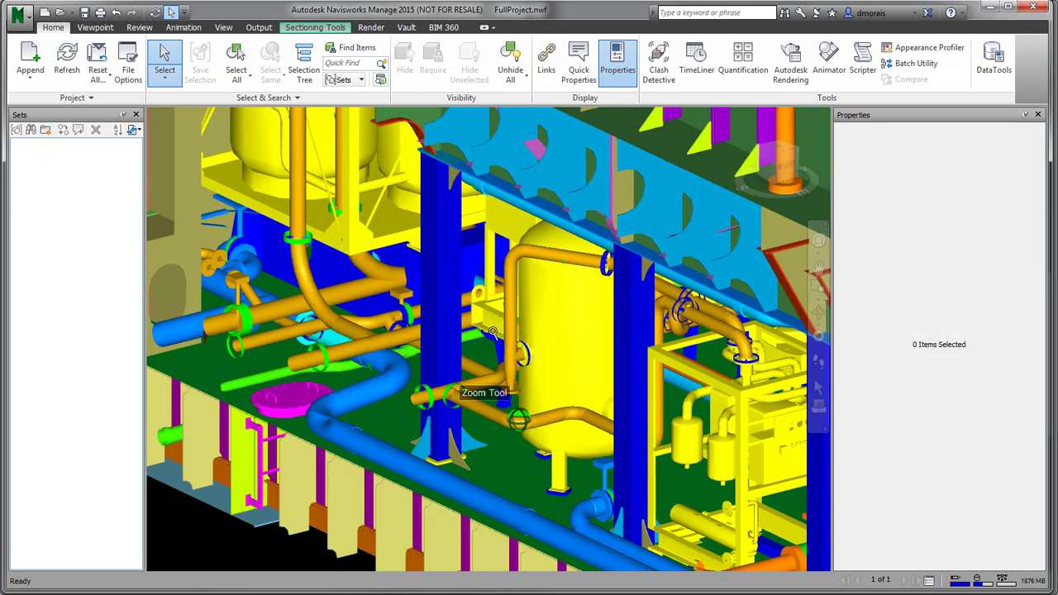
{"action": "left_click", "coordinate": [513, 310]}
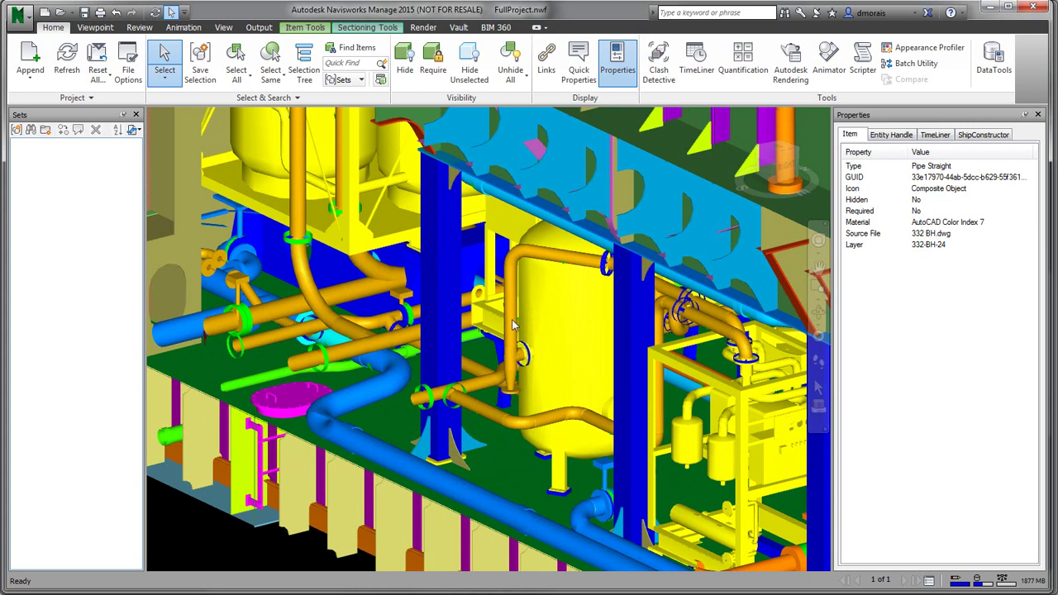
{"action": "right_click", "coordinate": [512, 314]}
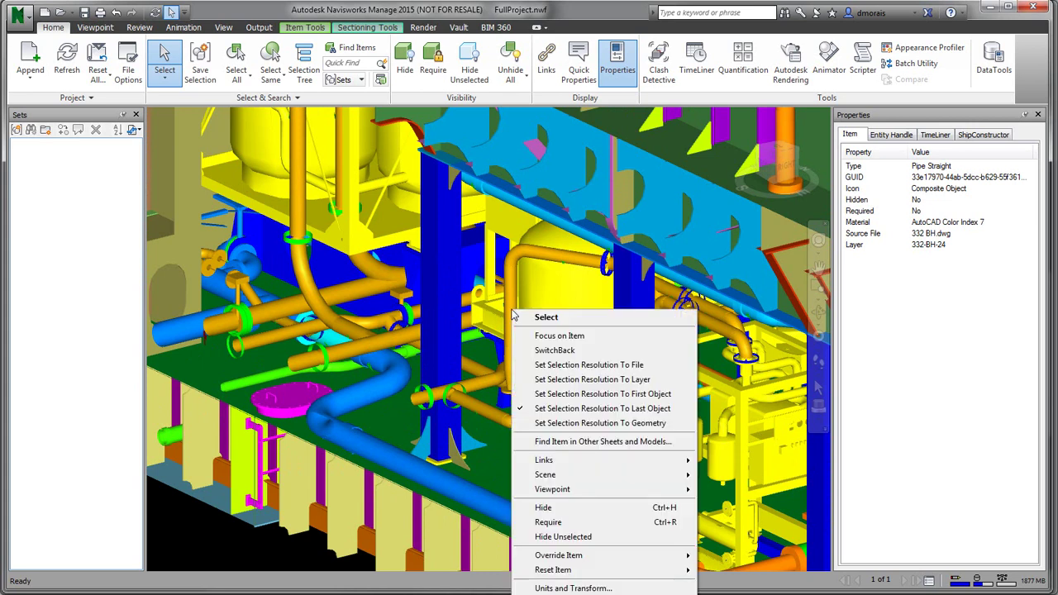
{"action": "left_click", "coordinate": [537, 352]}
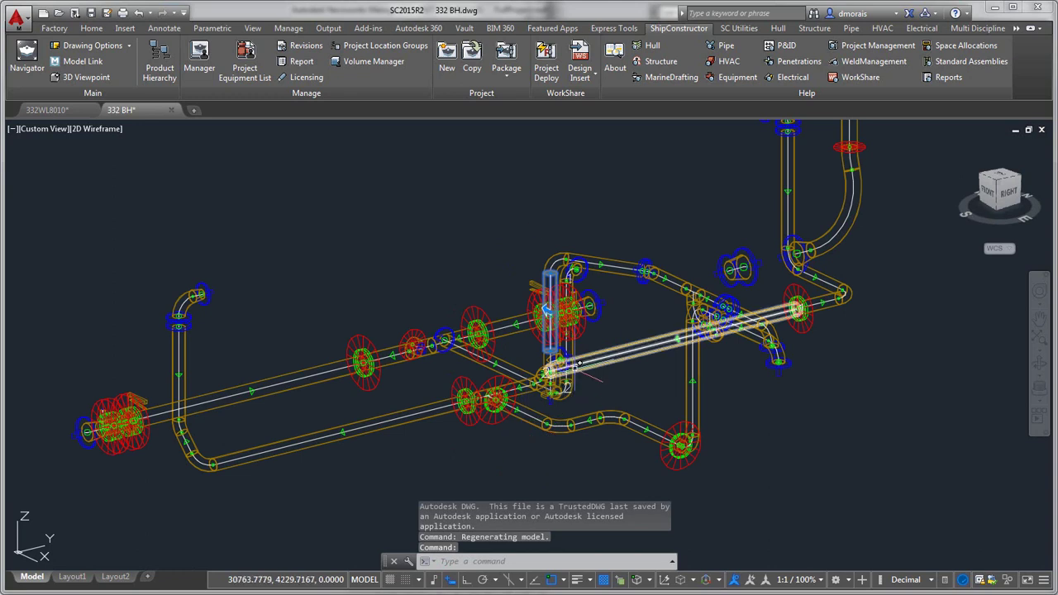
Display the 332 BH pipe drawing in the Realistic visual style and compare it with the Navisworks model, ending back in the drawing.
{"action": "left_click", "coordinate": [98, 129]}
{"action": "left_click", "coordinate": [133, 208]}
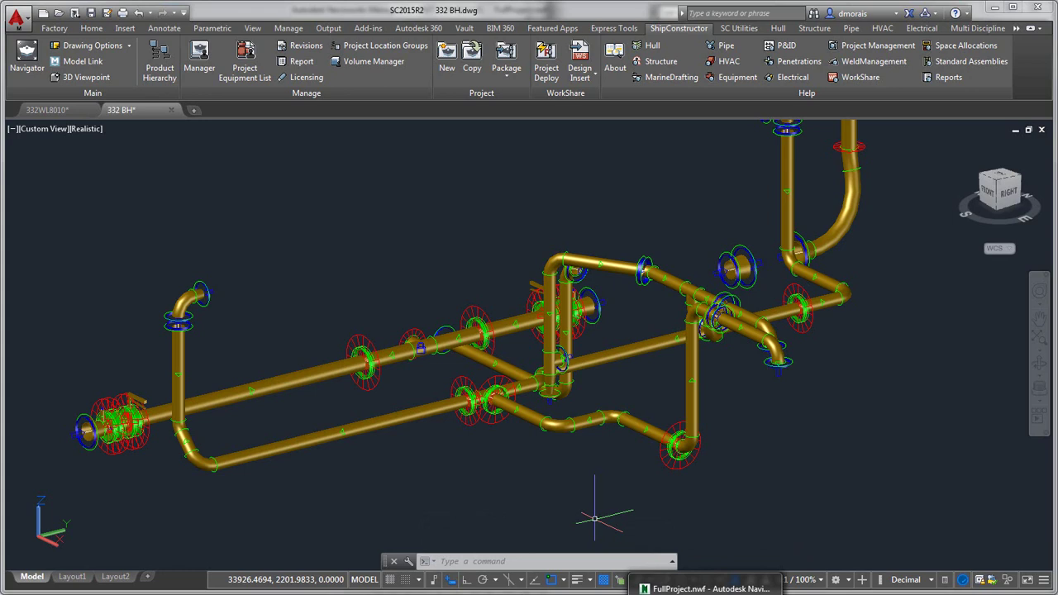
{"action": "key", "text": "alt+Tab"}
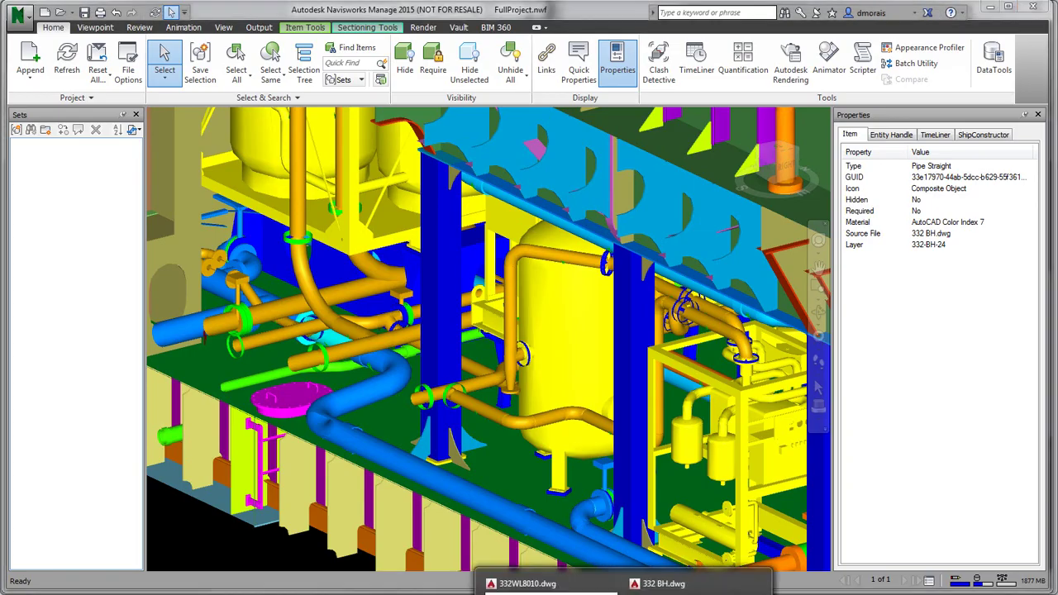
{"action": "left_click", "coordinate": [678, 584]}
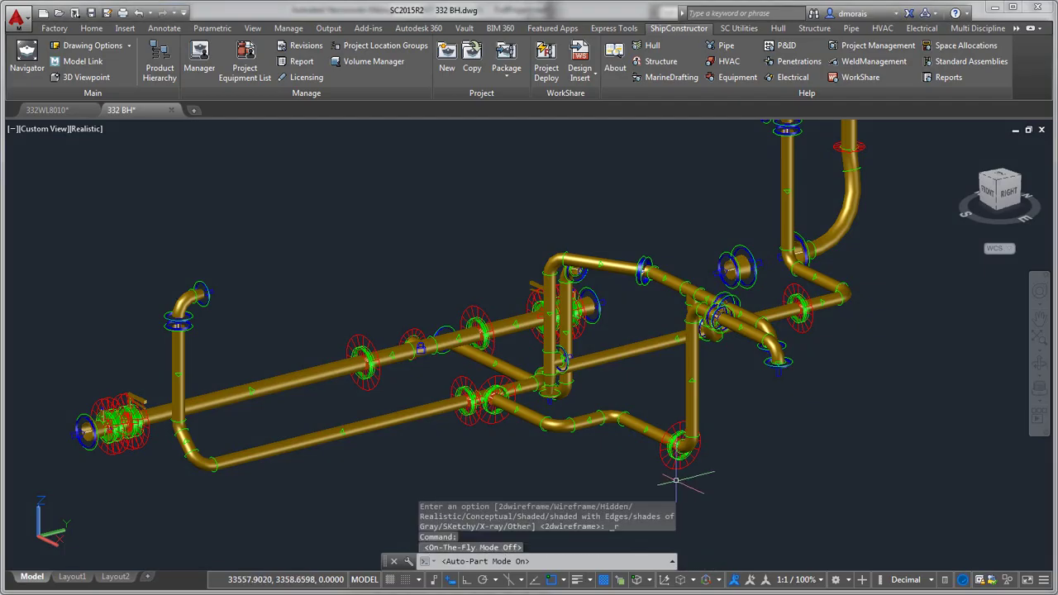